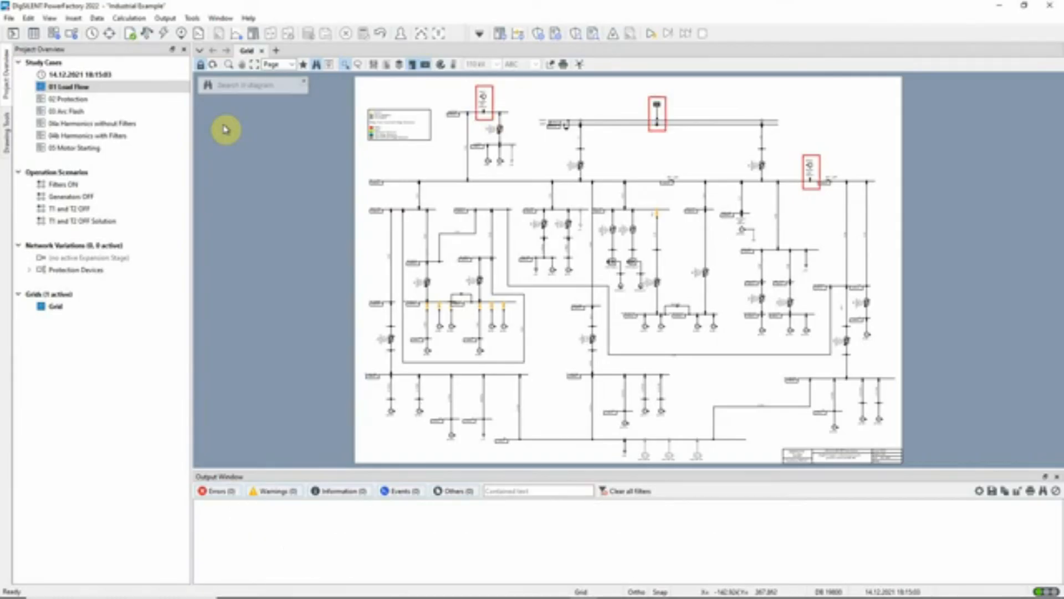
Run a balanced, positive-sequence AC load flow for the grid and inspect the results in the middle of the single-line diagram.
click(146, 33)
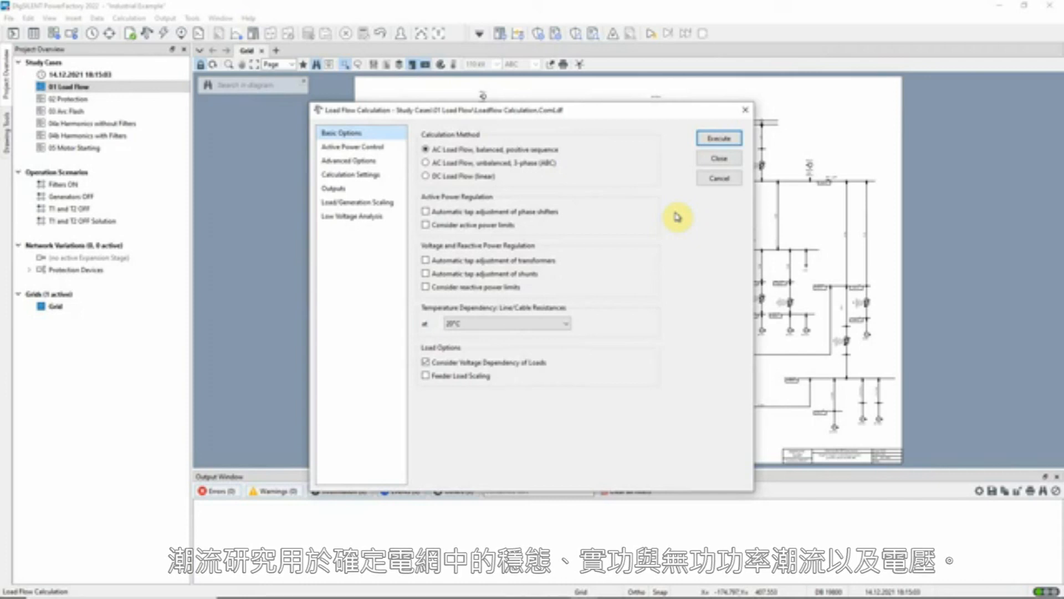
click(720, 143)
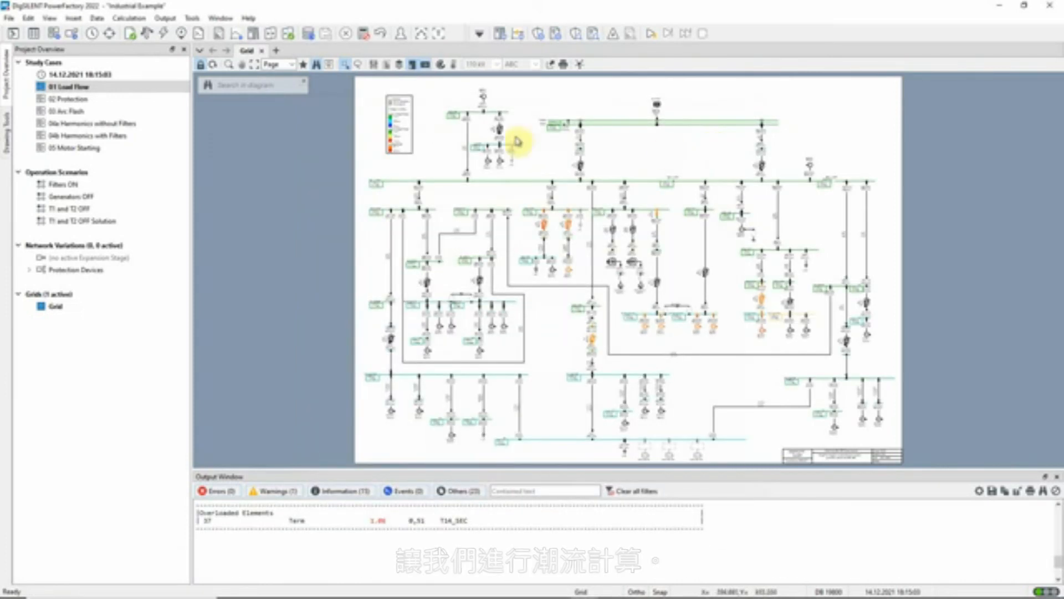
drag(501, 196, 731, 384)
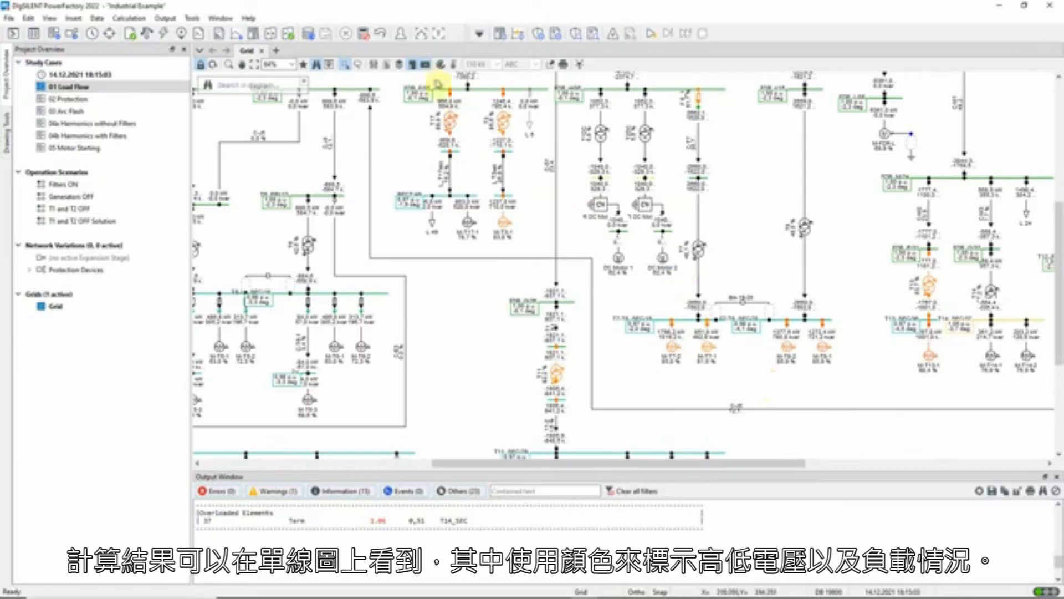
Review the voltage and loading colour limits used by the diagram's colouring scheme, leaving them as they are.
click(440, 65)
click(655, 260)
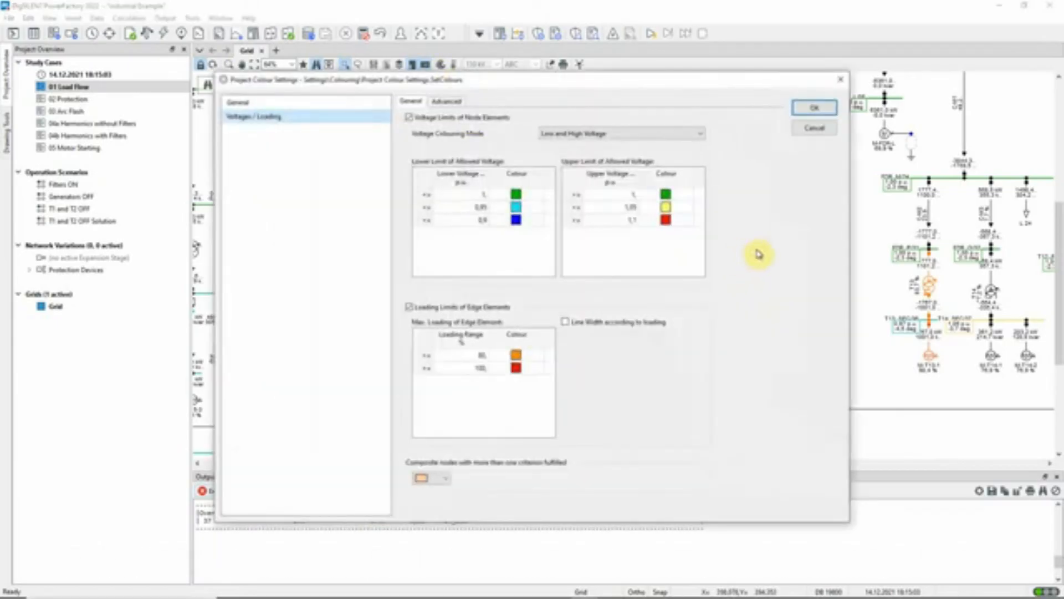
key(Return)
key(Return)
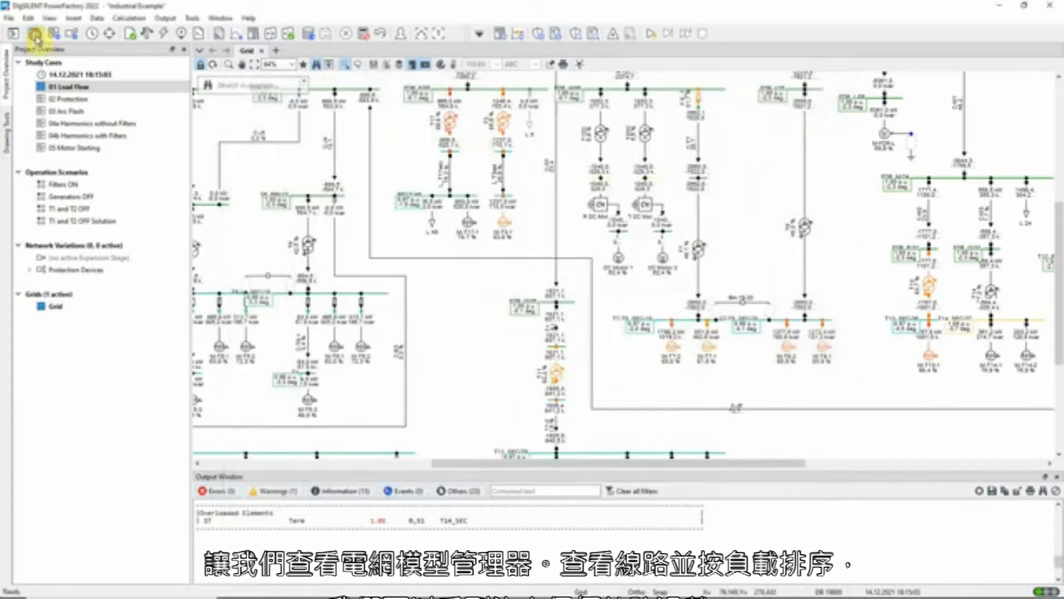
List the grid's lines in the Network Model Manager sorted by highest loading, and check the loading of the two-winding transformers.
click(33, 34)
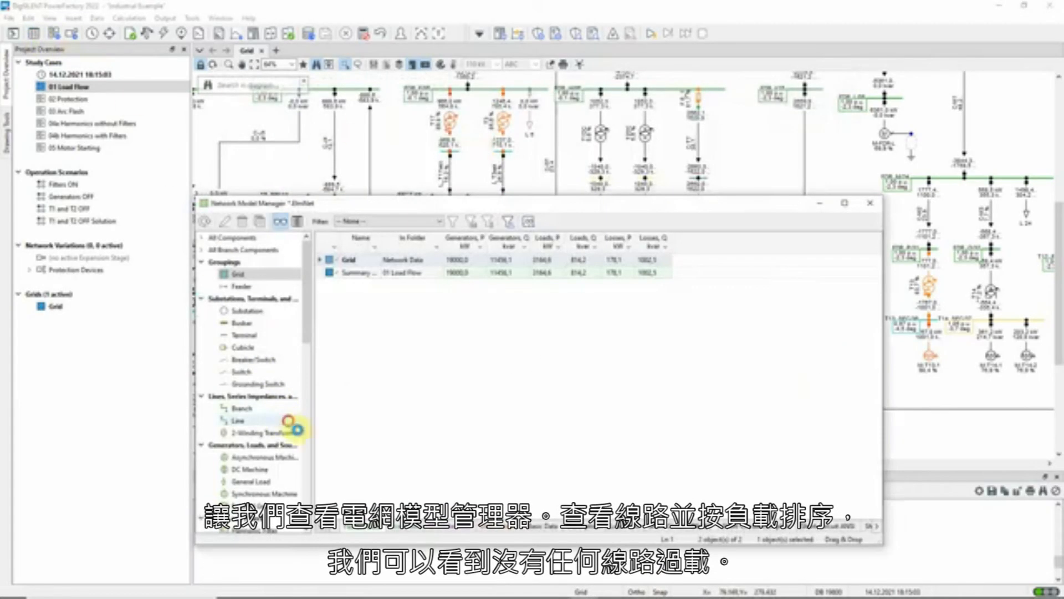
click(288, 421)
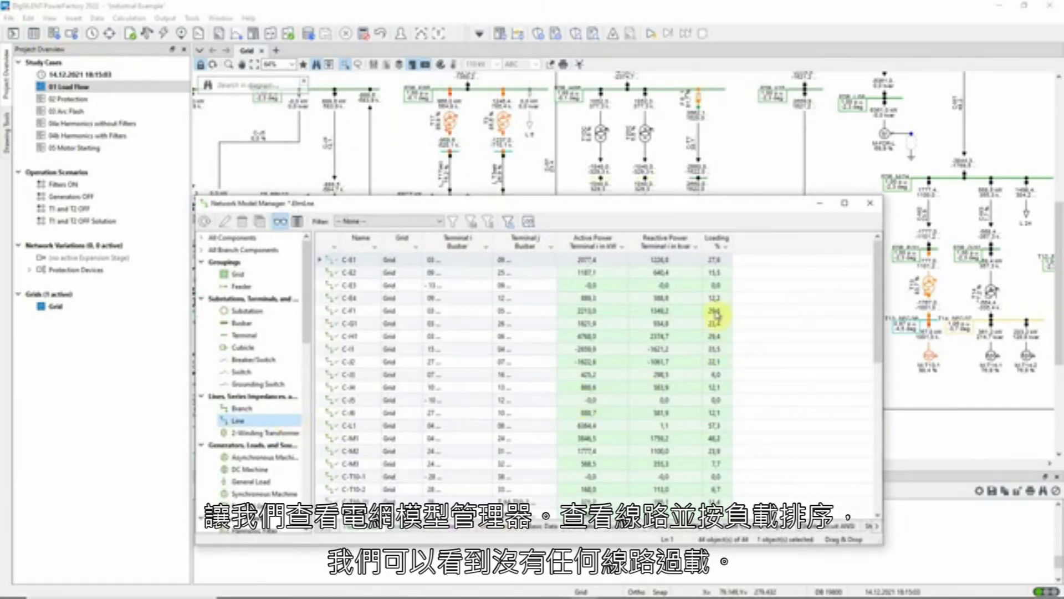
click(718, 244)
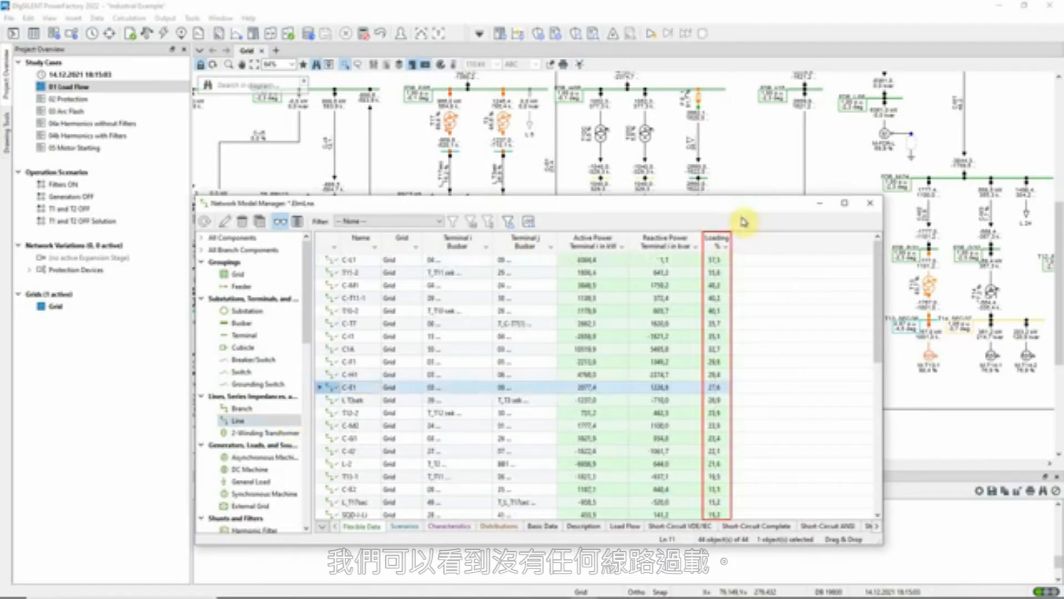
click(247, 433)
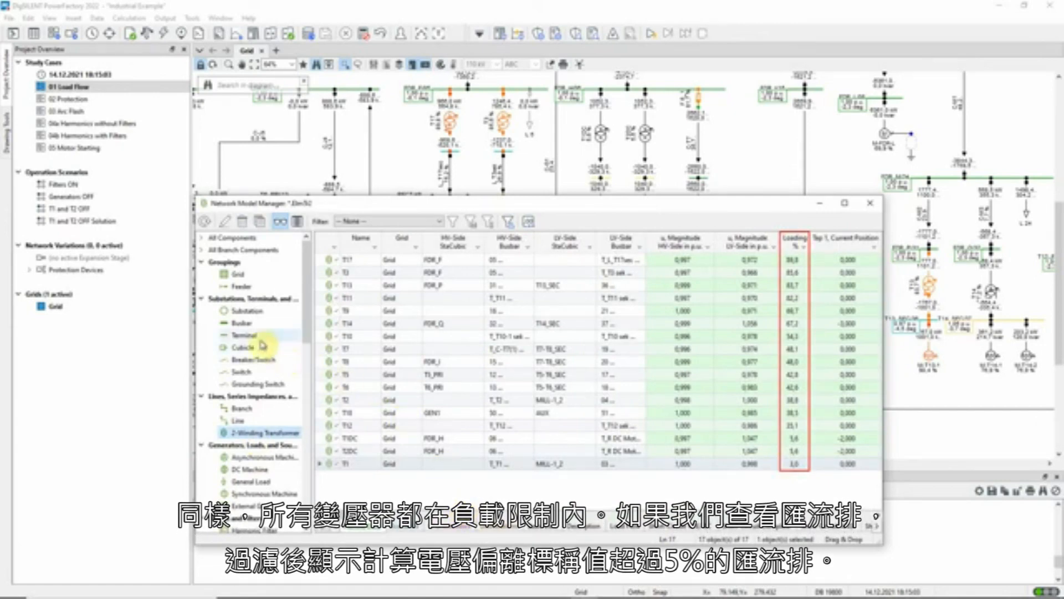
Filter the busbars to voltage magnitudes less than 0,95 or greater than 1,05 p.u.
click(244, 325)
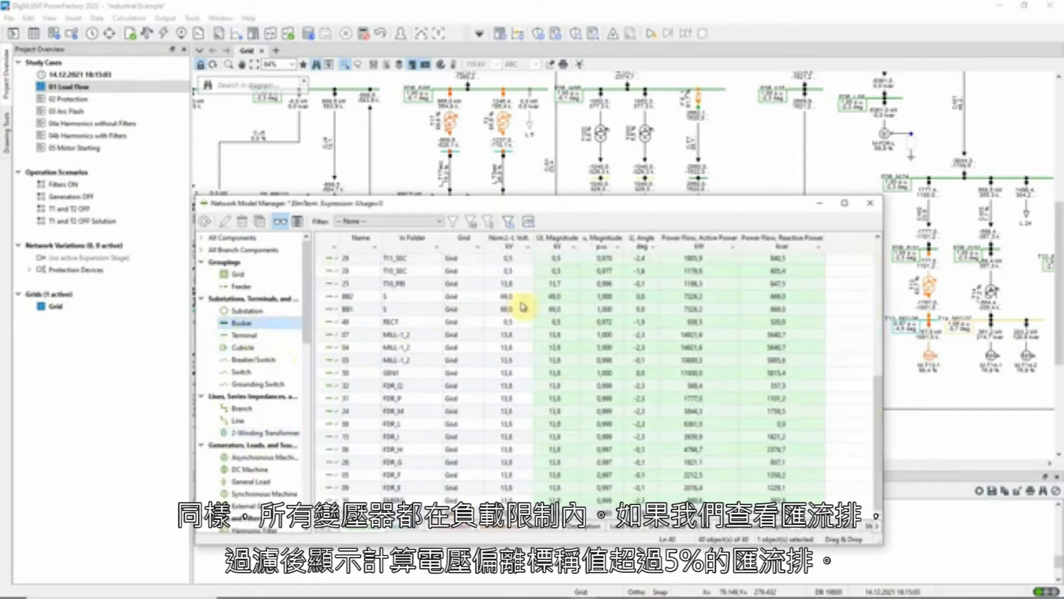
click(617, 247)
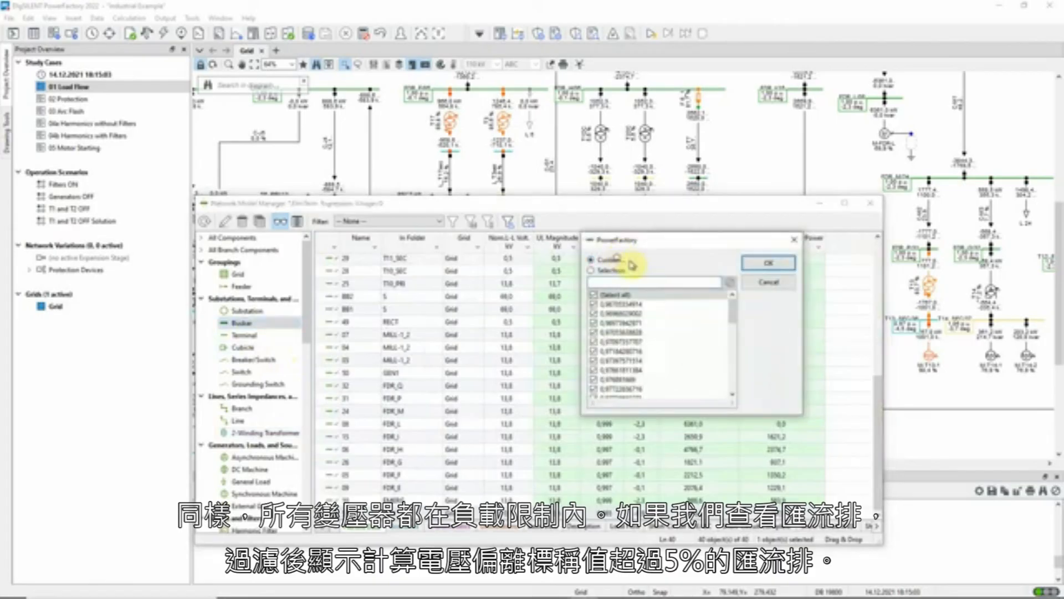
click(746, 260)
click(465, 340)
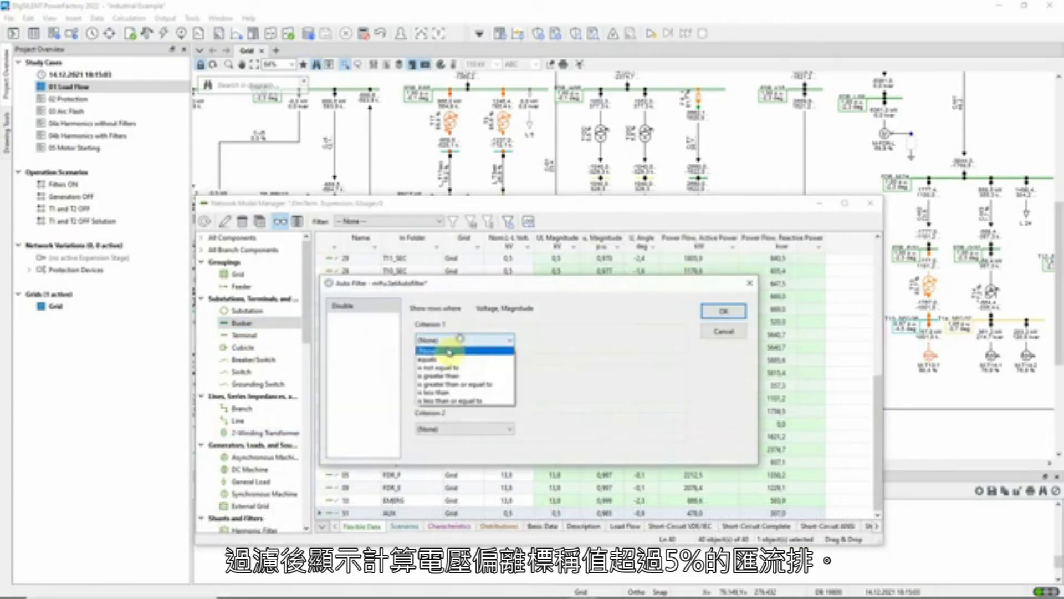
click(425, 390)
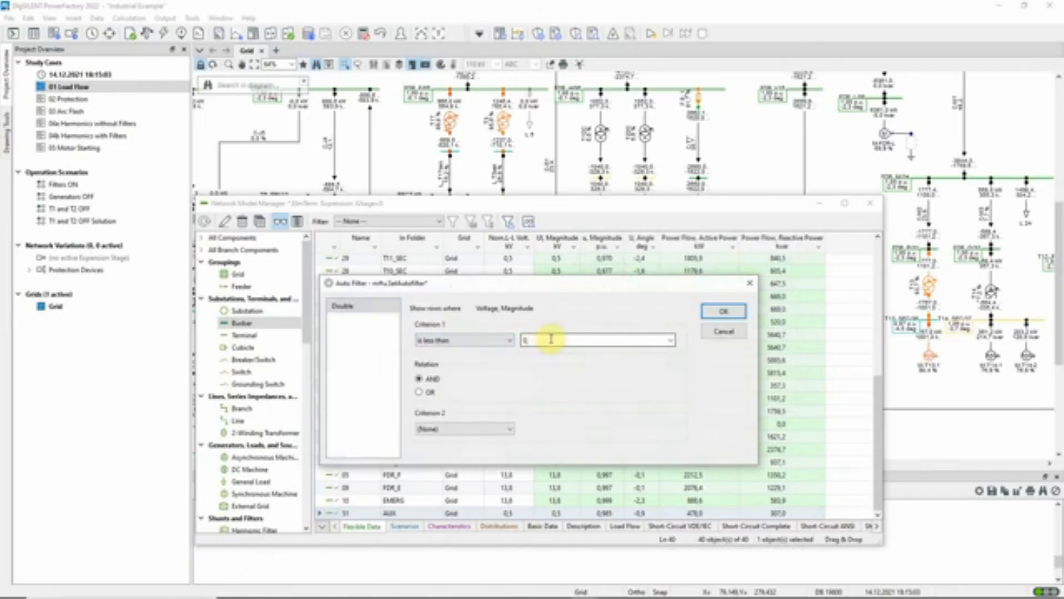
click(434, 430)
click(454, 466)
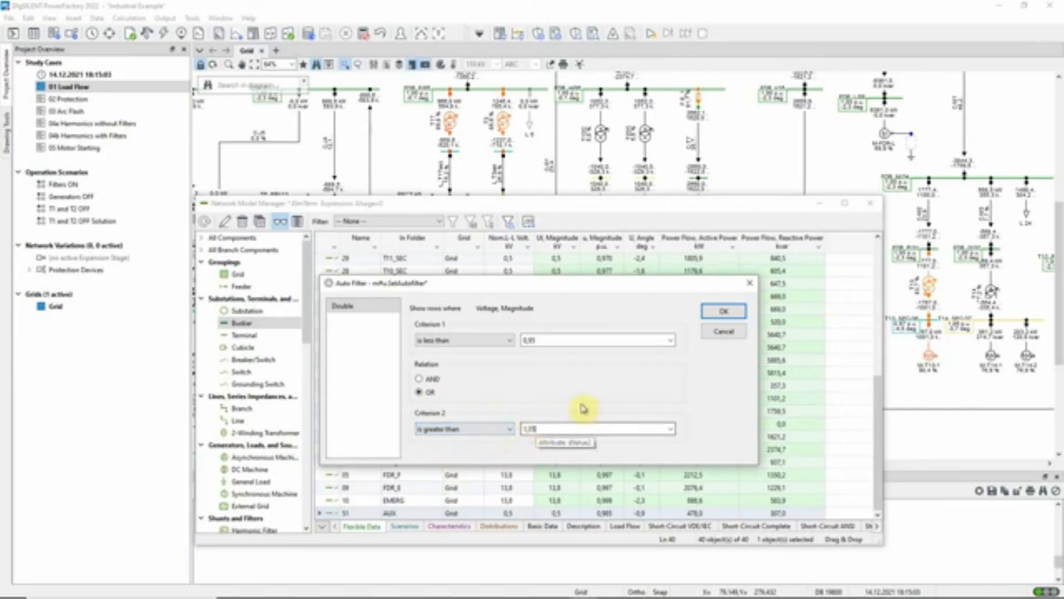
click(710, 315)
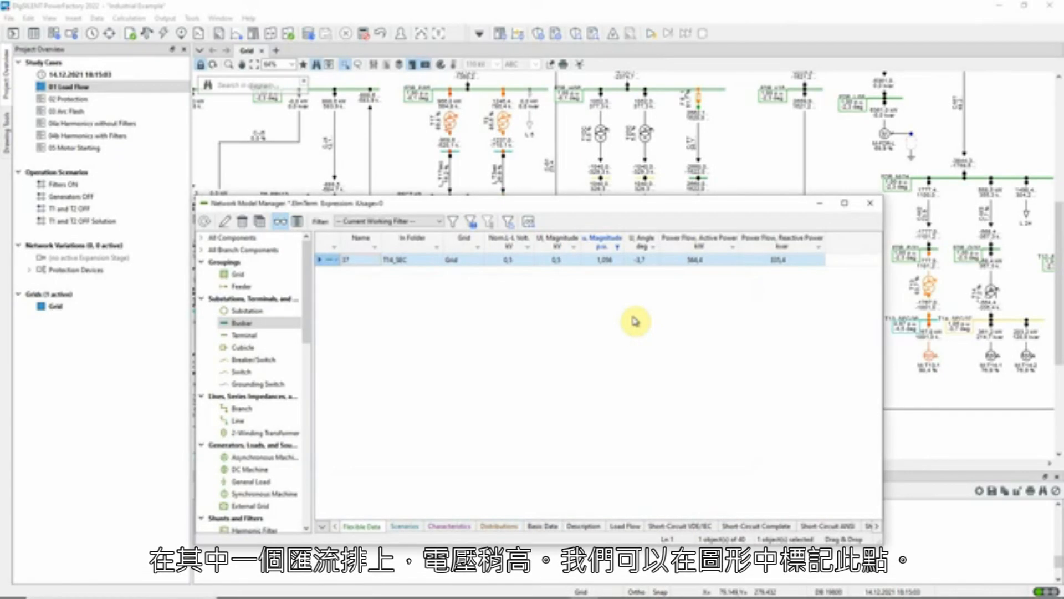
Mark the filtered busbar 37 in the Grid diagram and minimise the Network Model Manager.
right_click(335, 263)
click(363, 294)
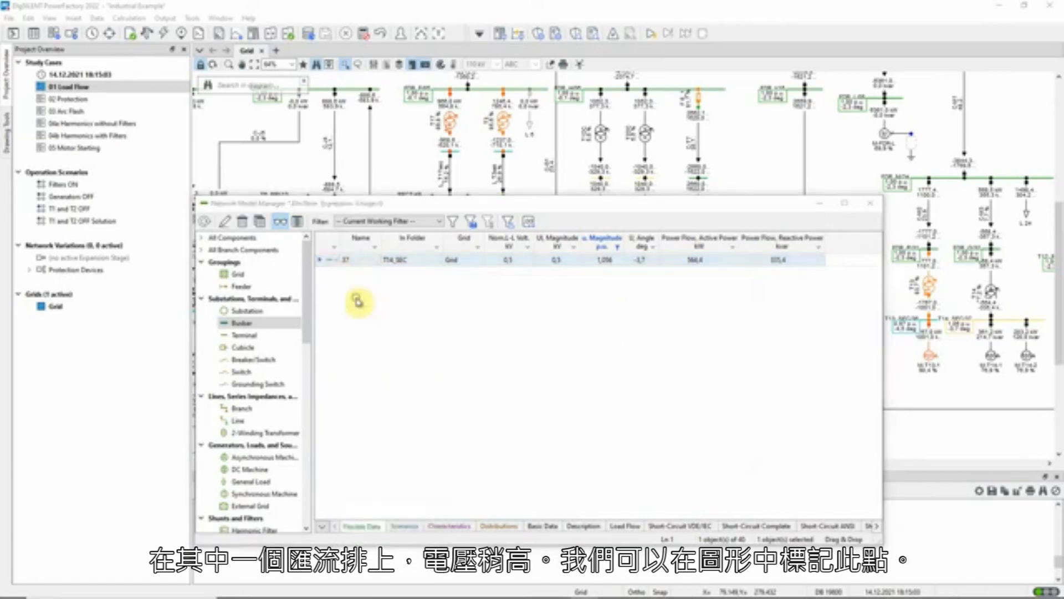
click(255, 334)
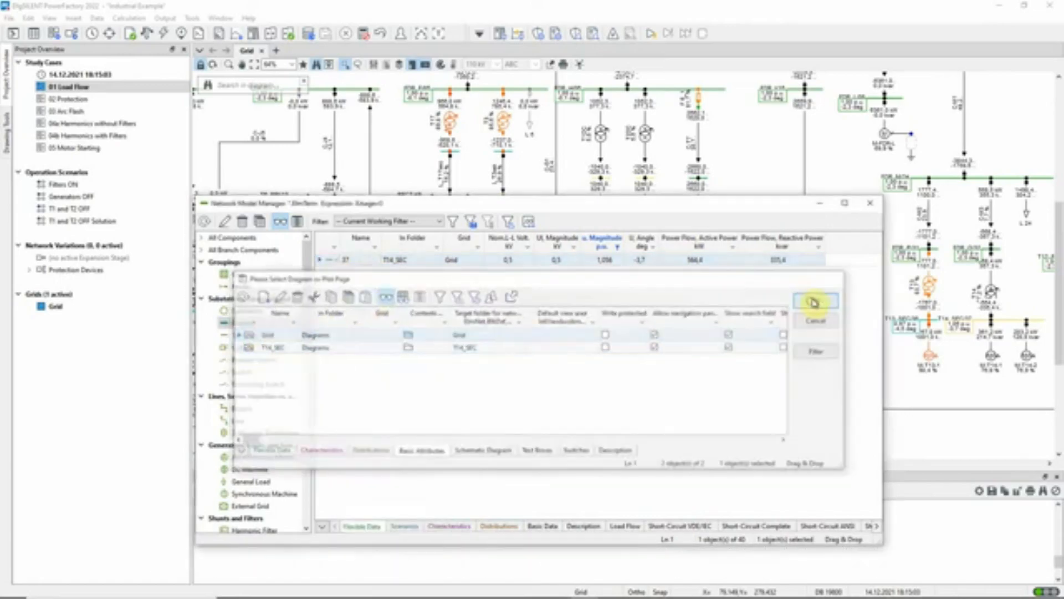
click(819, 300)
click(820, 207)
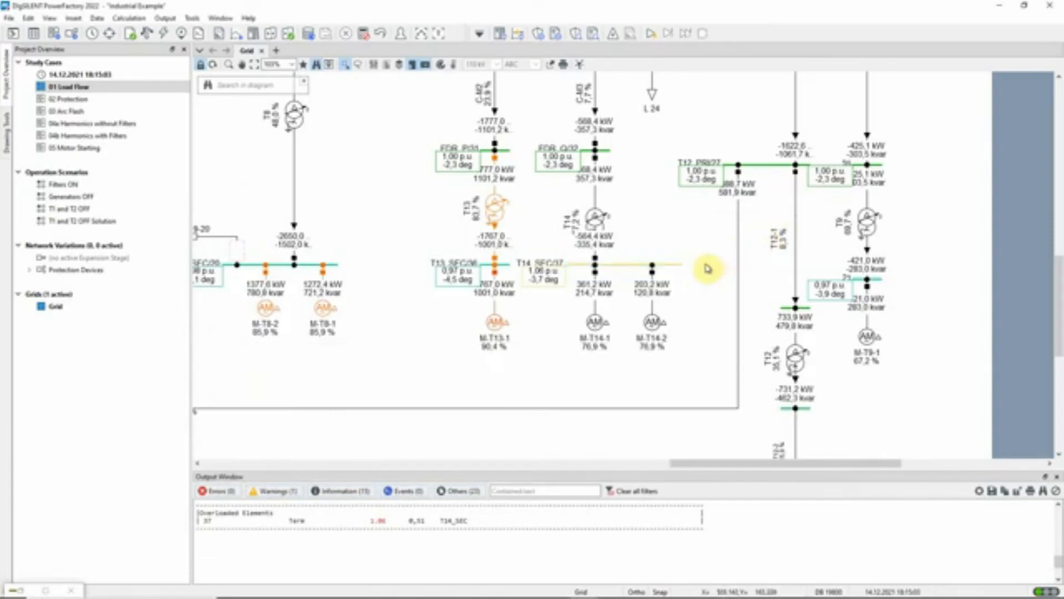
Activate the operation scenario "T1 and T2 OFF" and run the balanced AC load flow for it.
click(253, 65)
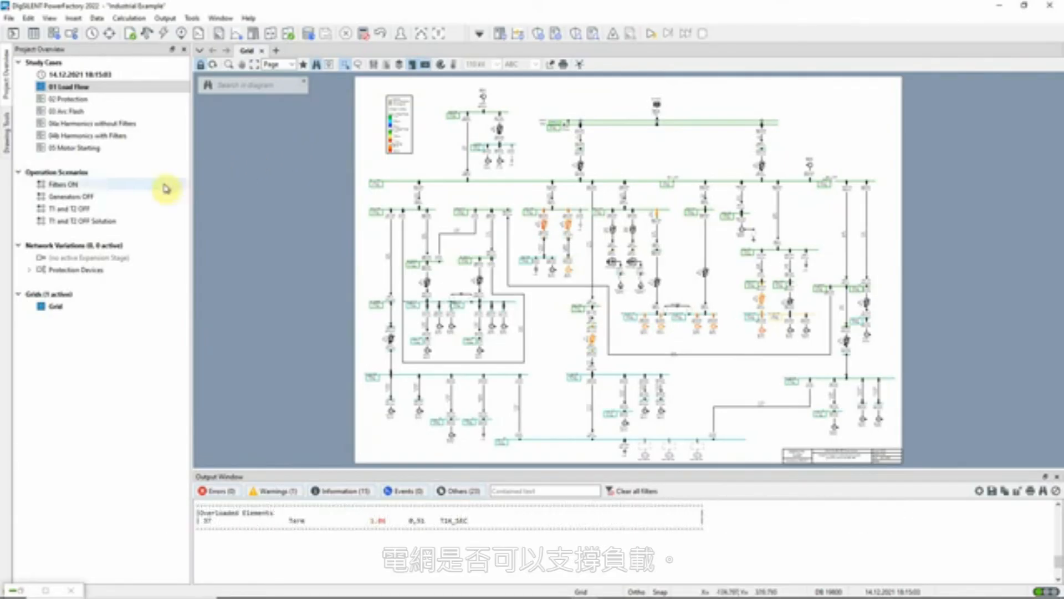
right_click(94, 210)
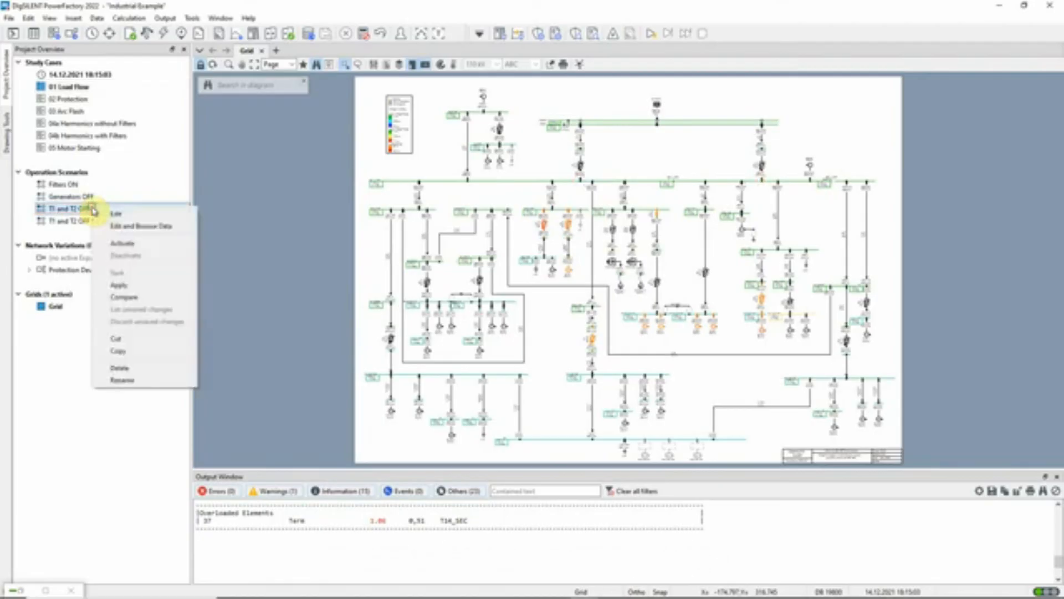
click(133, 242)
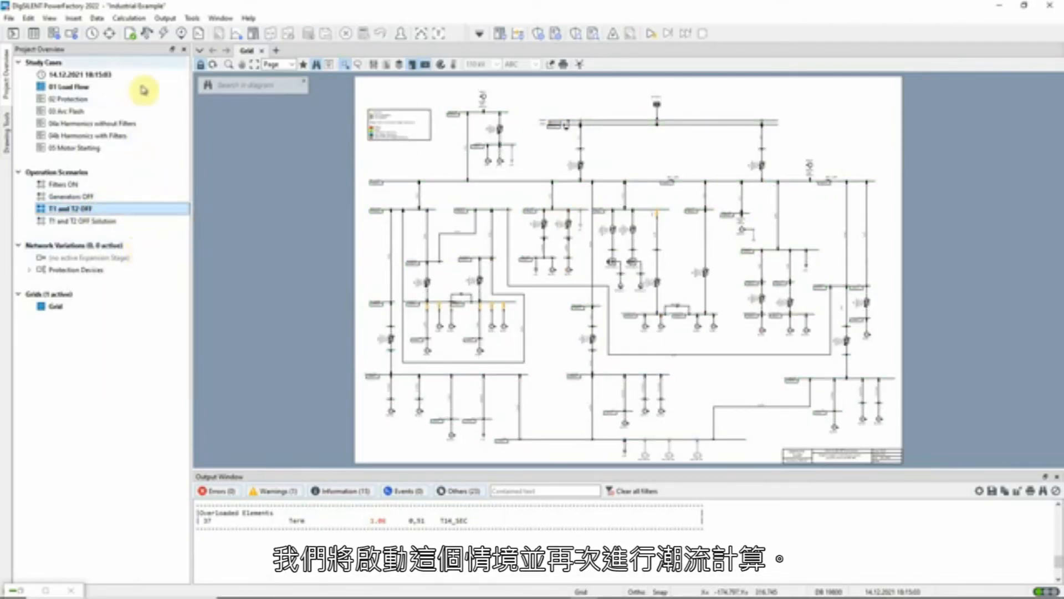
click(145, 33)
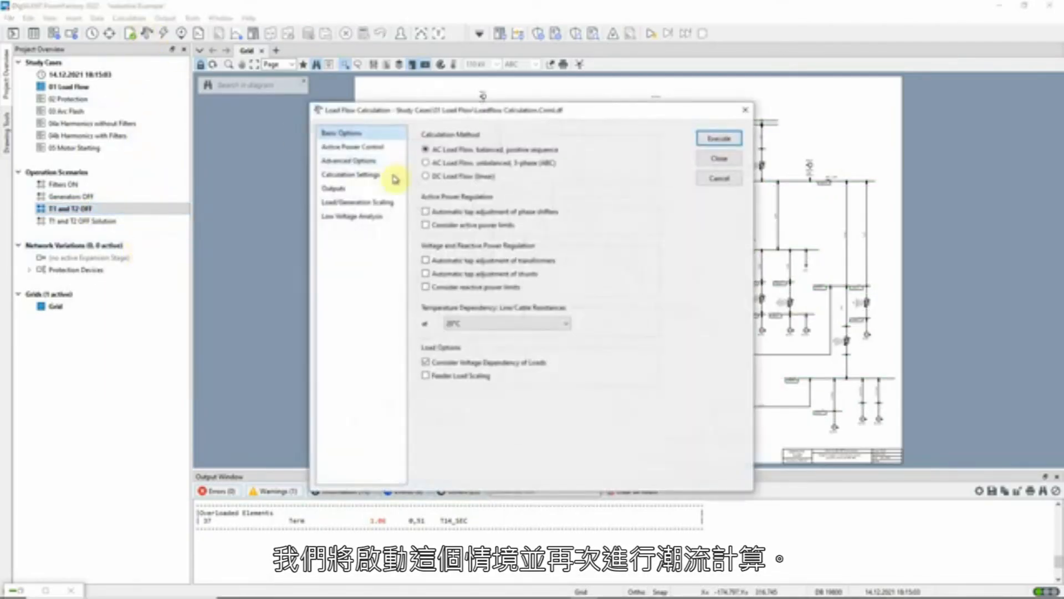
click(727, 138)
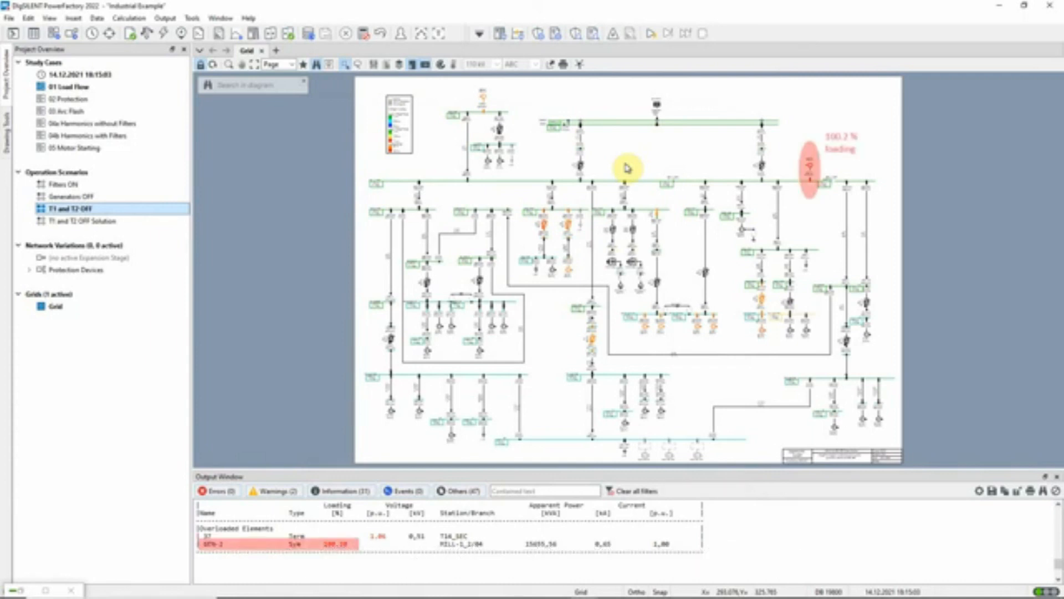
Rerun the load flow with active power limits considered and dismiss the resulting dialog.
click(146, 33)
click(437, 223)
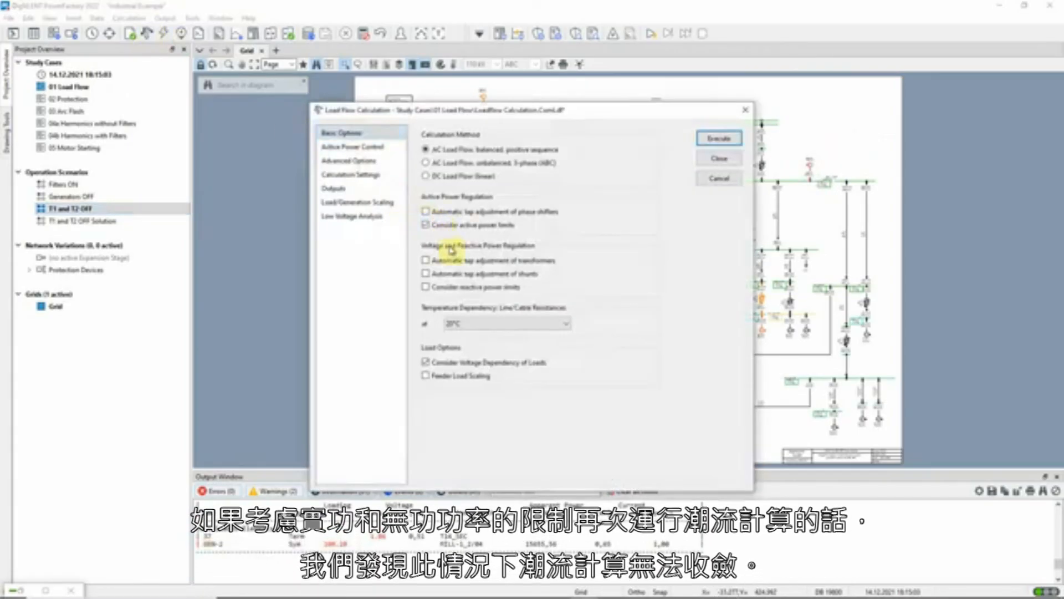
click(713, 138)
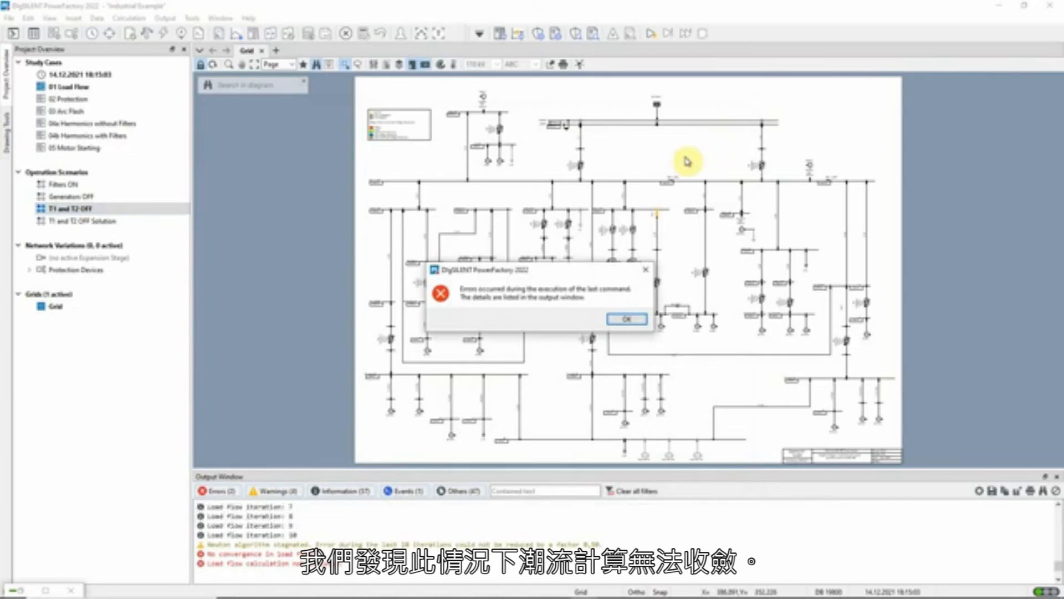
click(621, 320)
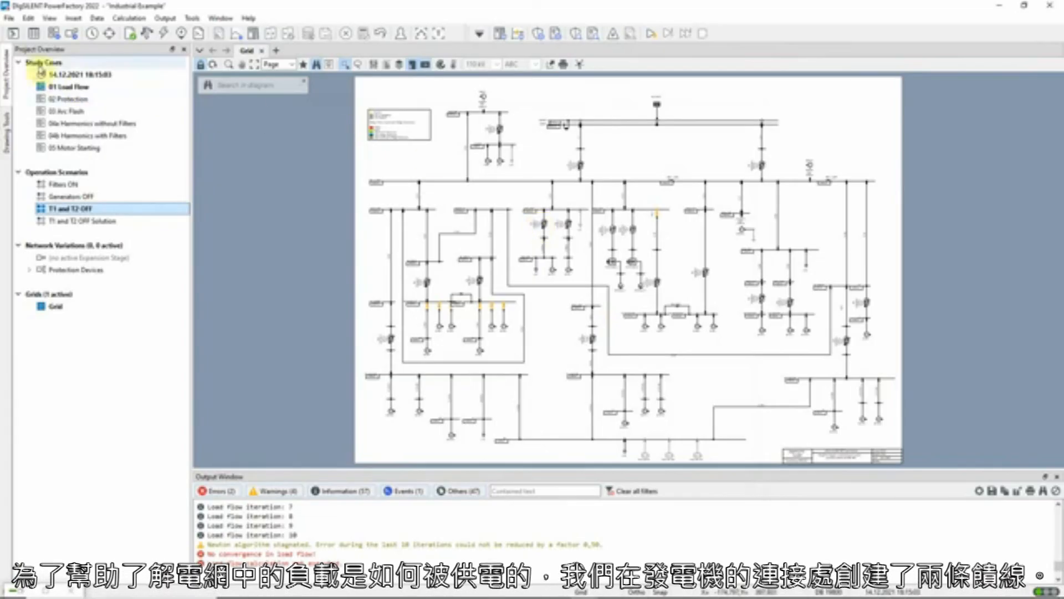
Mark both feeders, GEN-1 and GEN-2, in the diagram from the Network Model Manager, and close the manager.
click(34, 34)
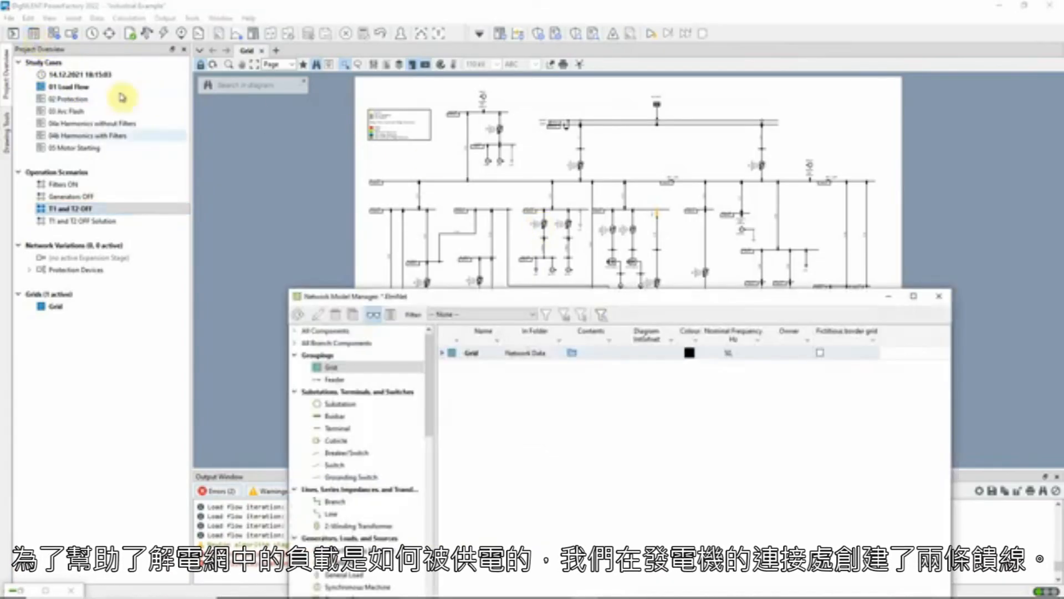
click(340, 380)
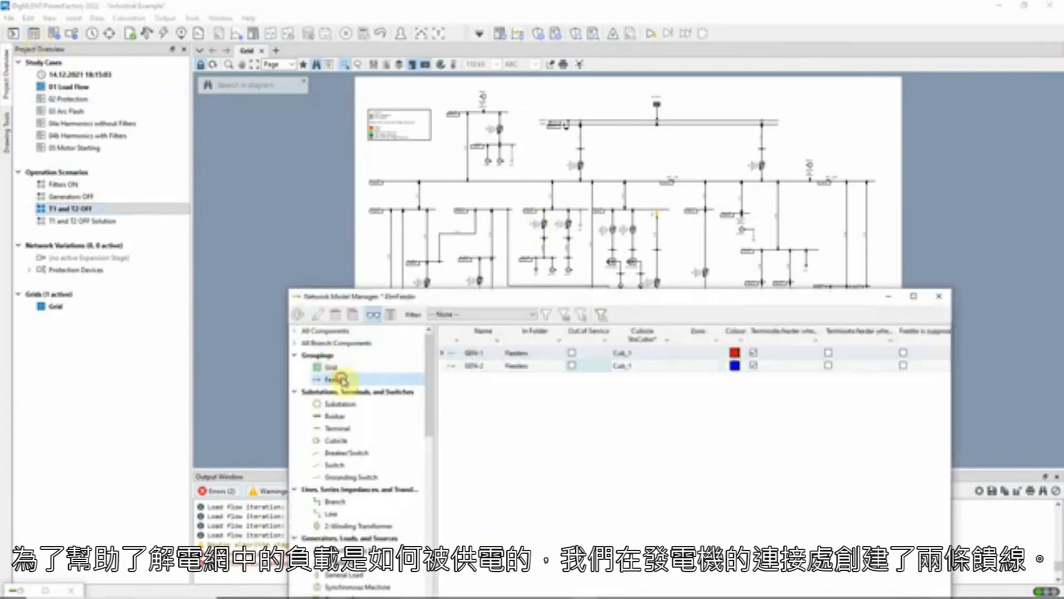
shift+click(452, 365)
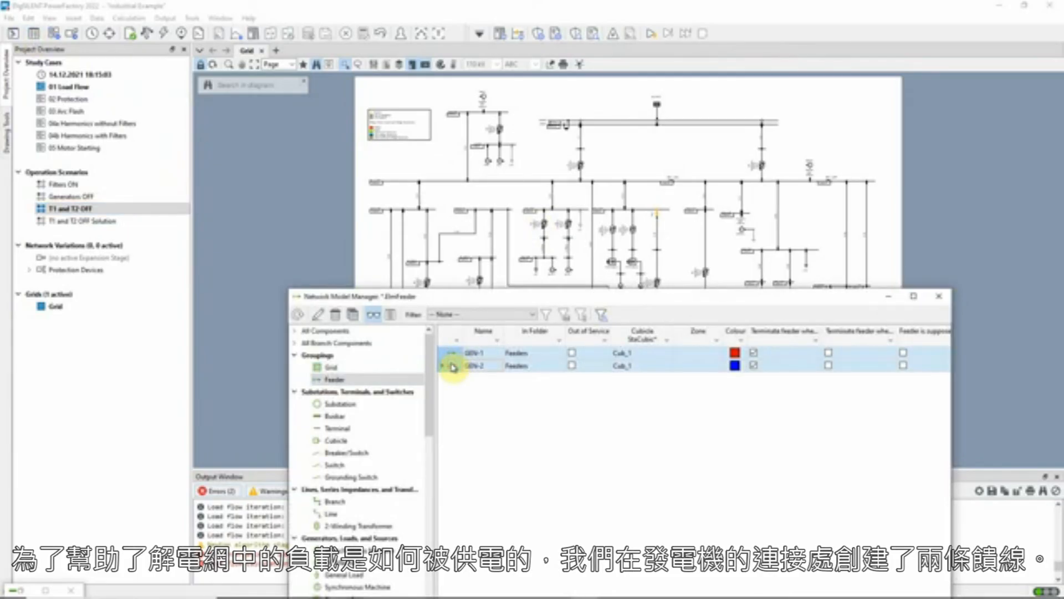
right_click(452, 365)
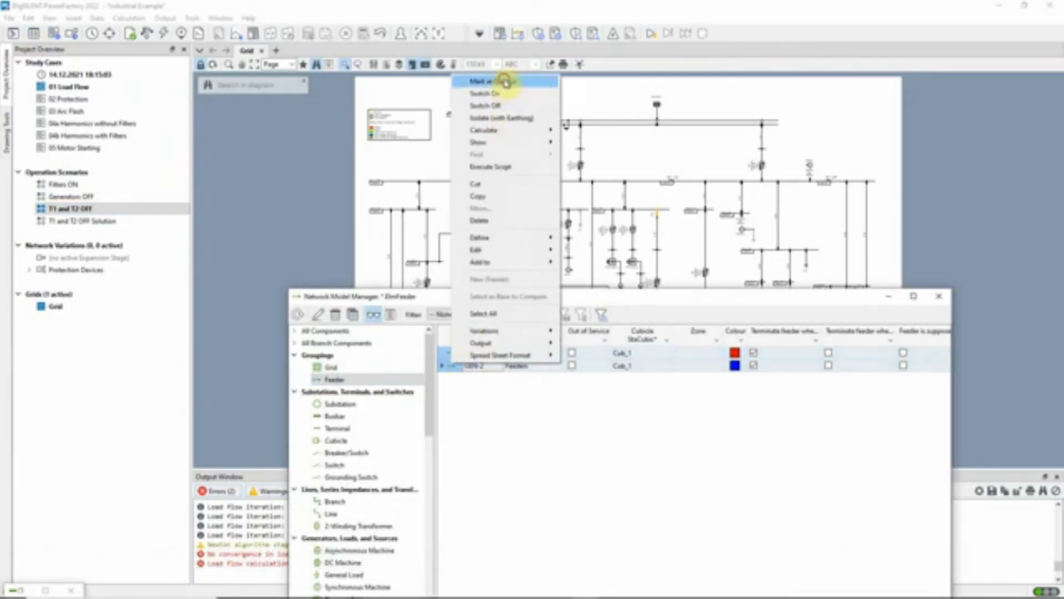
click(502, 81)
click(899, 393)
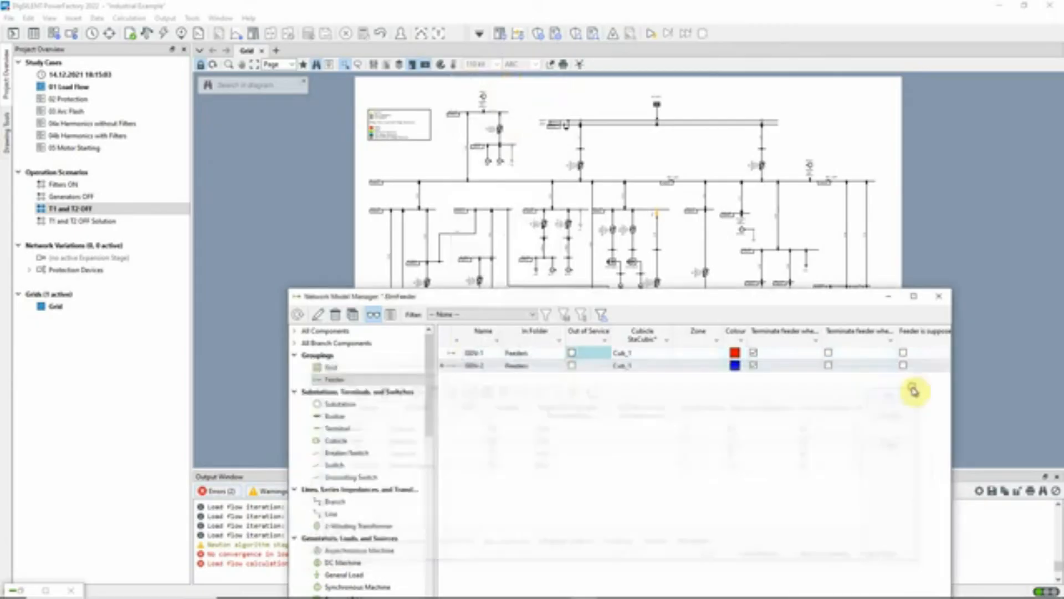
click(938, 296)
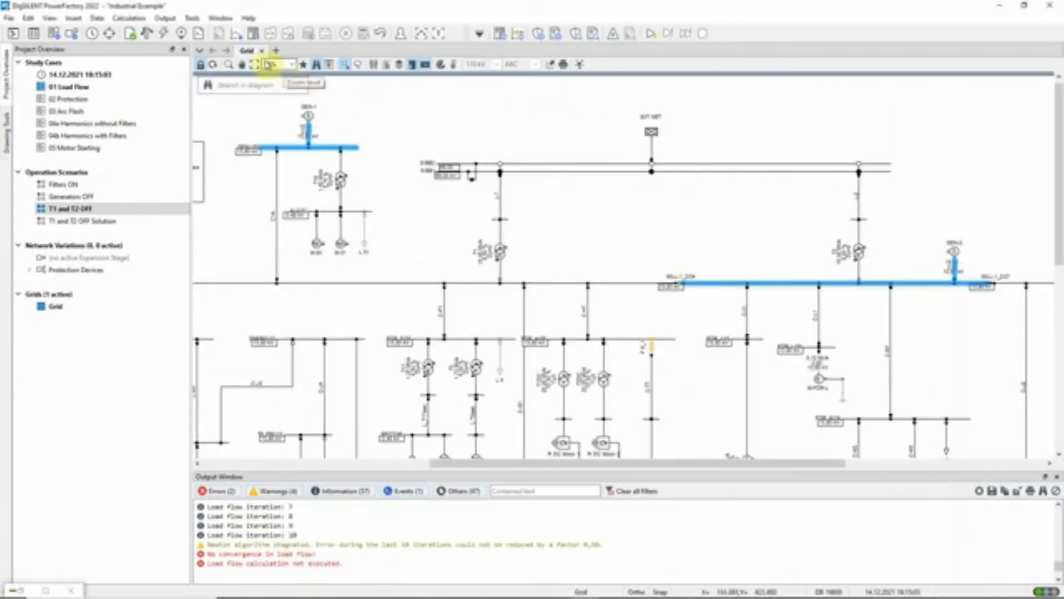
Fit the whole Grid diagram in view and colour it by topology according to feeders.
click(253, 65)
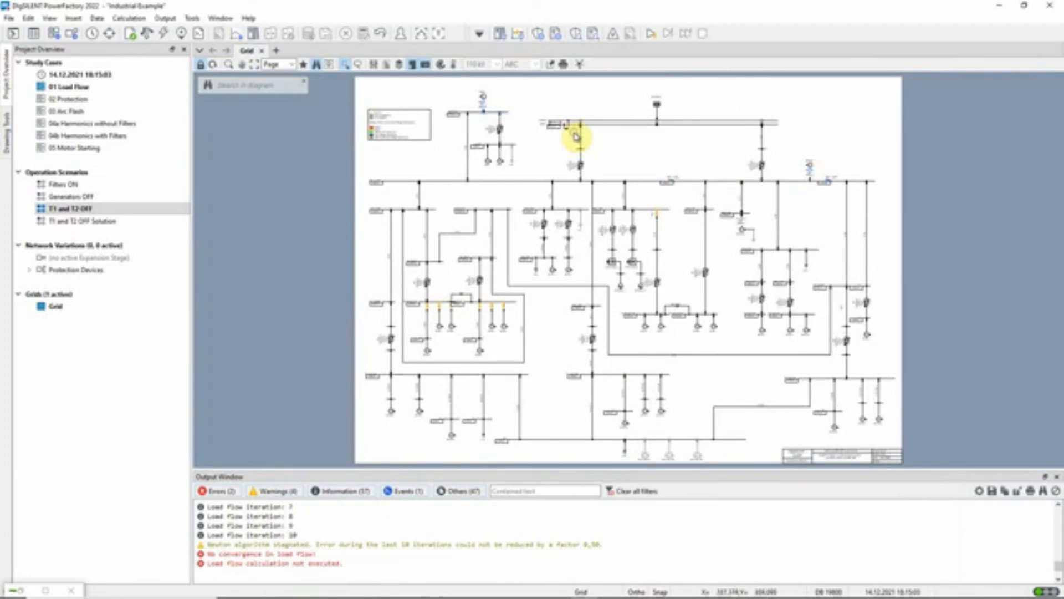
click(441, 64)
click(501, 241)
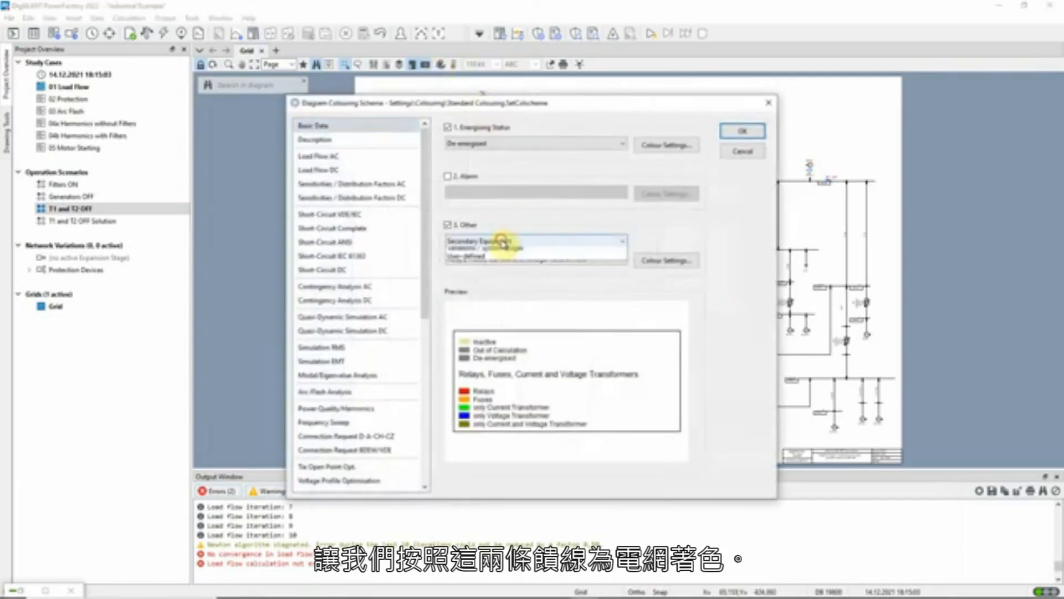
click(488, 254)
click(488, 259)
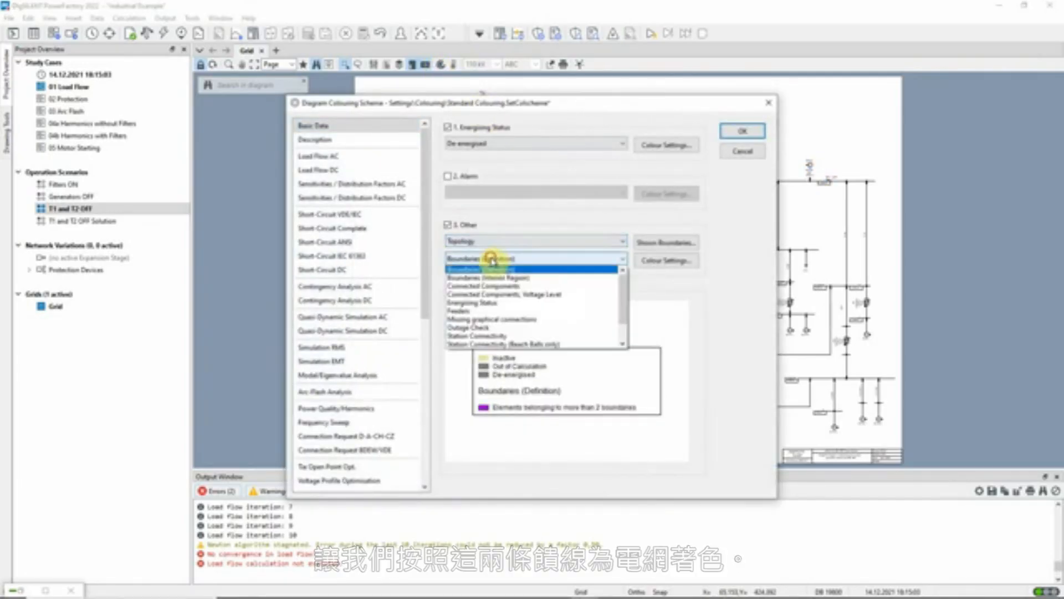
click(469, 310)
click(744, 131)
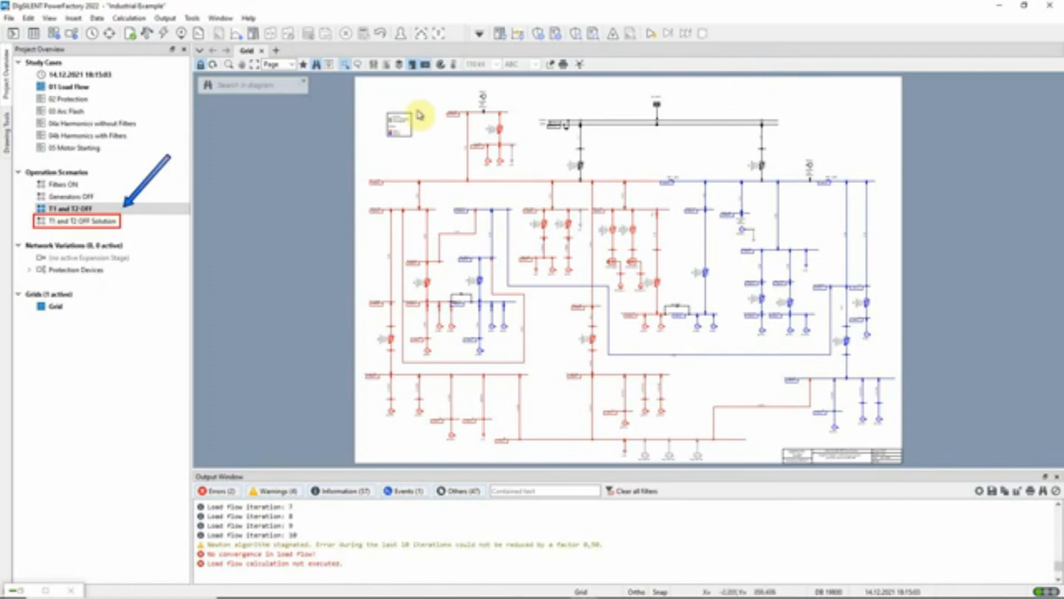
Activate the operation scenario "T1 and T2 OFF Solution" and run the balanced AC load flow with active power limits considered.
right_click(125, 223)
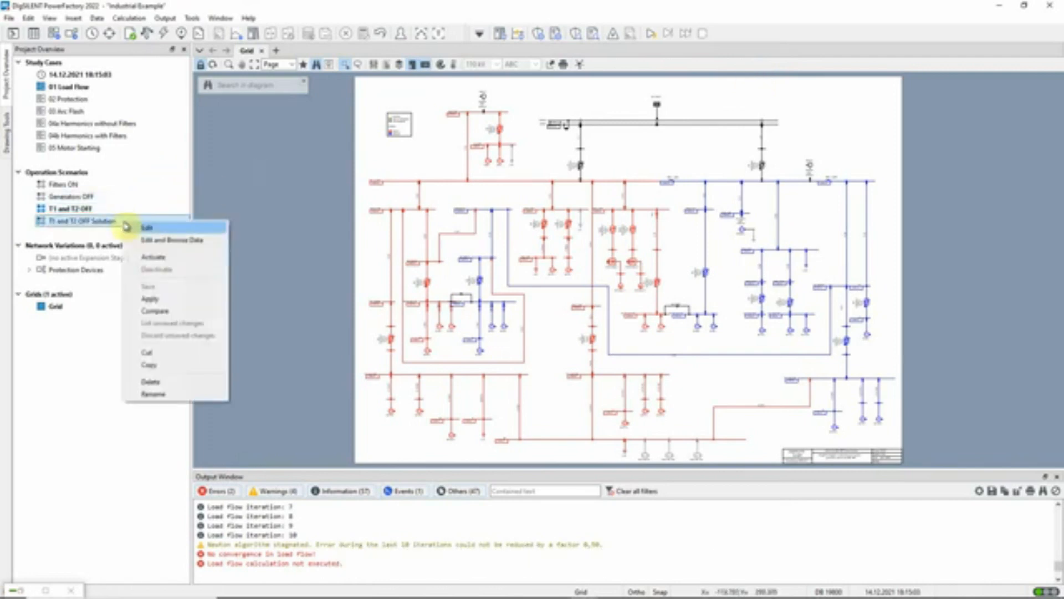
click(153, 257)
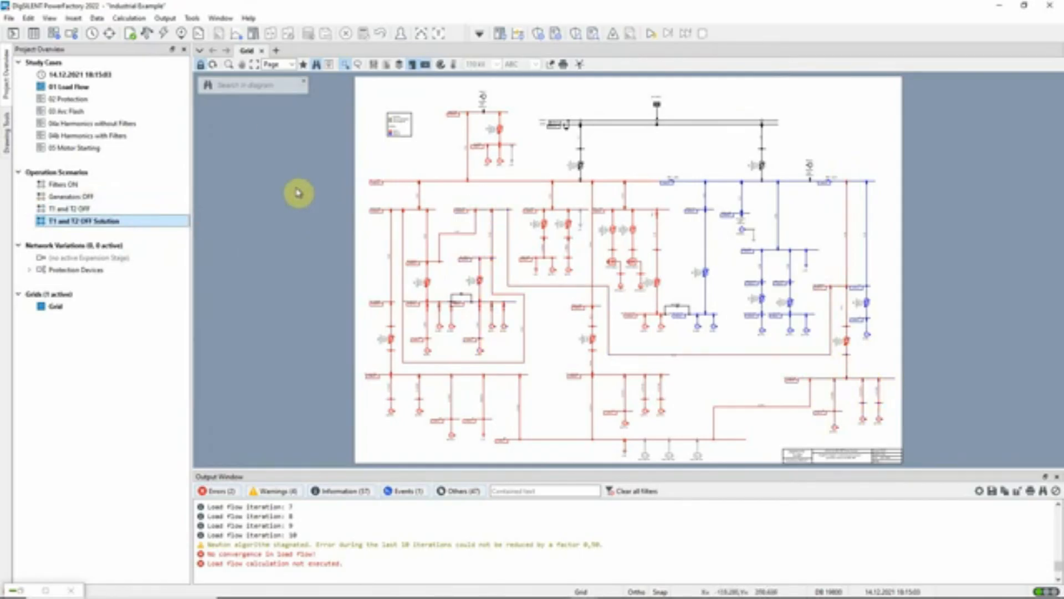
click(163, 33)
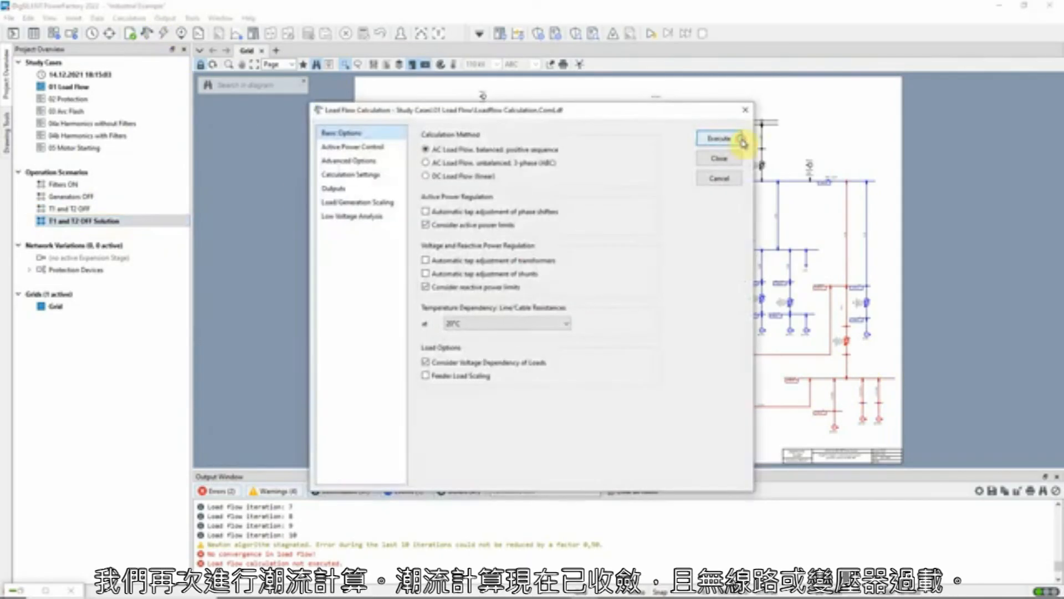
click(746, 134)
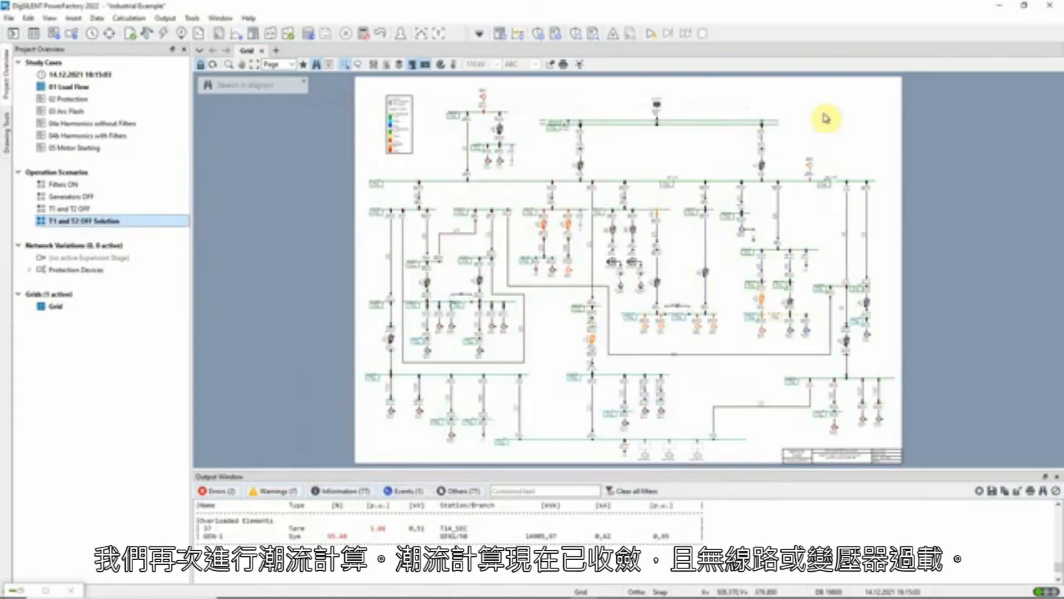
Examine the loading of the lines, sorted by loading, and of the 2-winding transformers in the Network Model Manager, and close it.
click(32, 37)
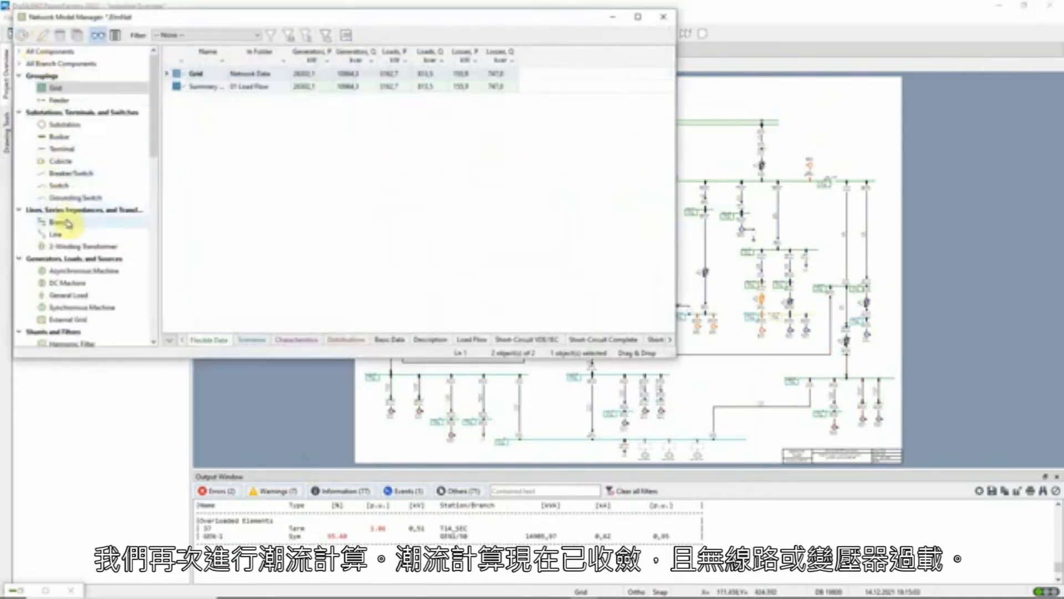
click(55, 234)
click(567, 54)
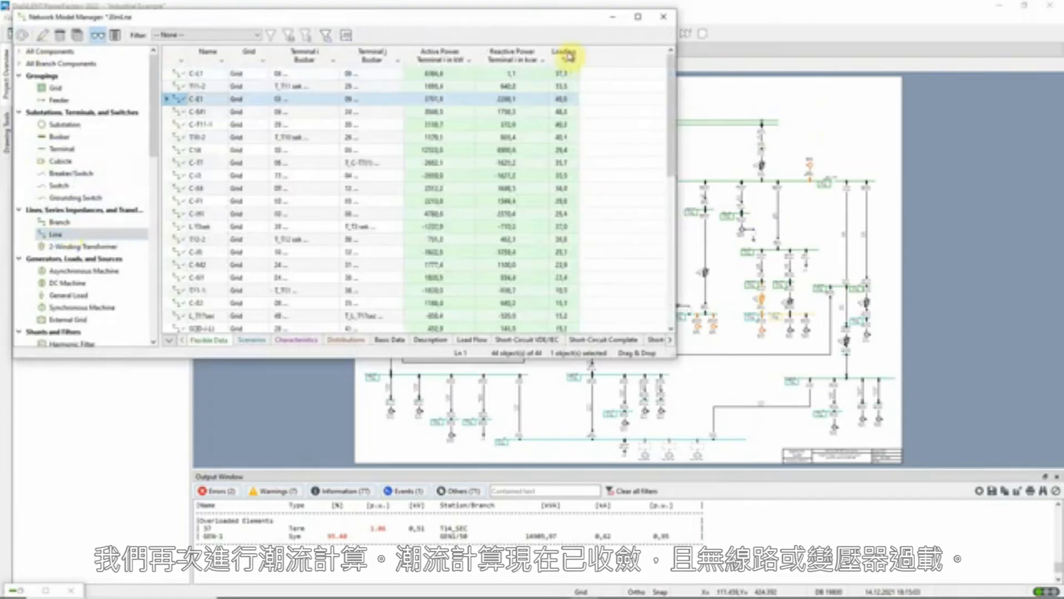
click(39, 249)
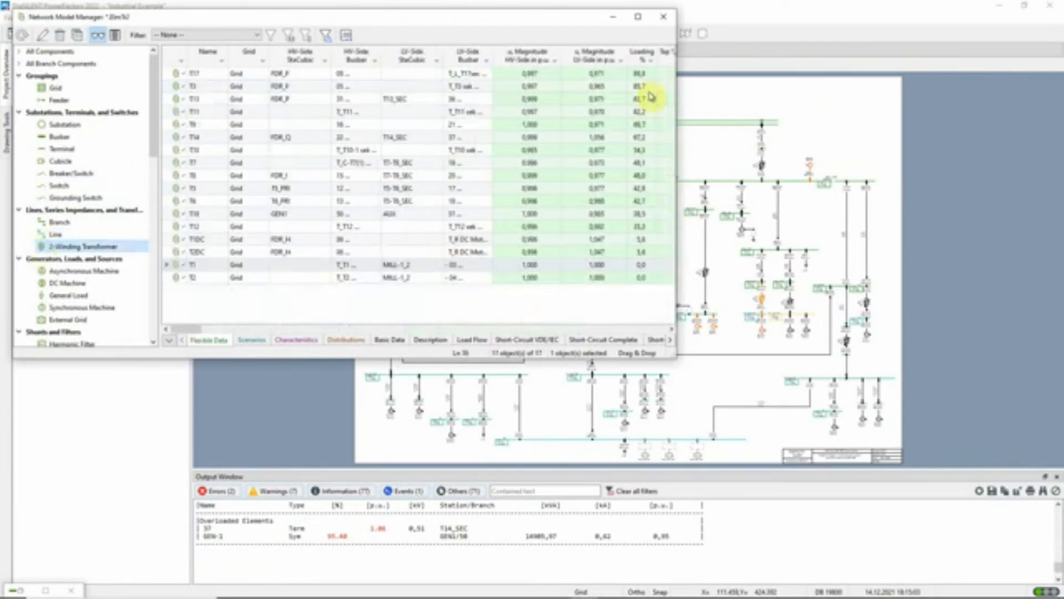
click(665, 19)
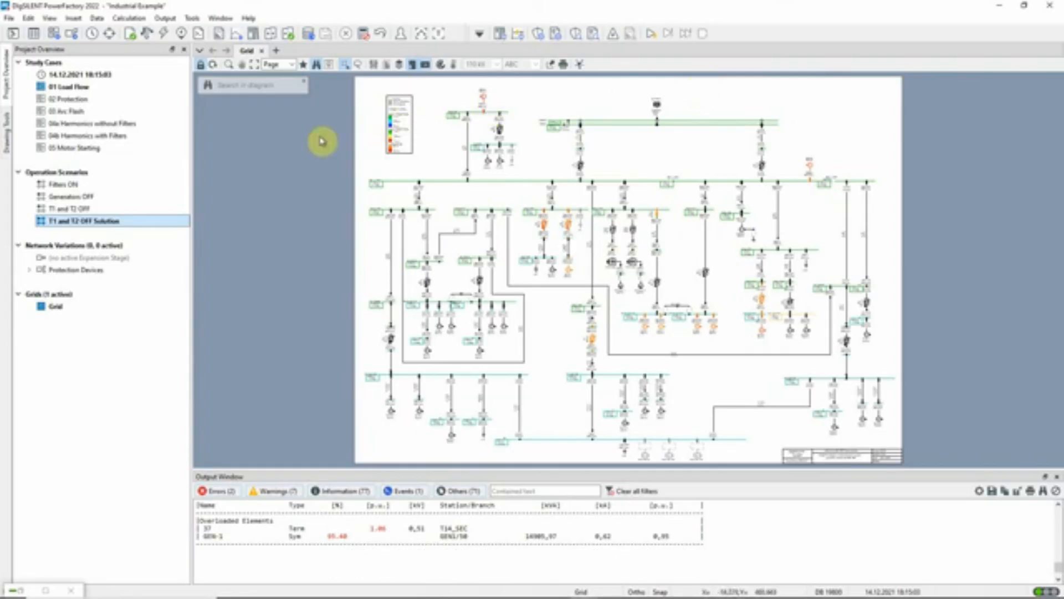
Activate the operation scenario "Generators OFF" and run the load flow calculation for it.
click(92, 197)
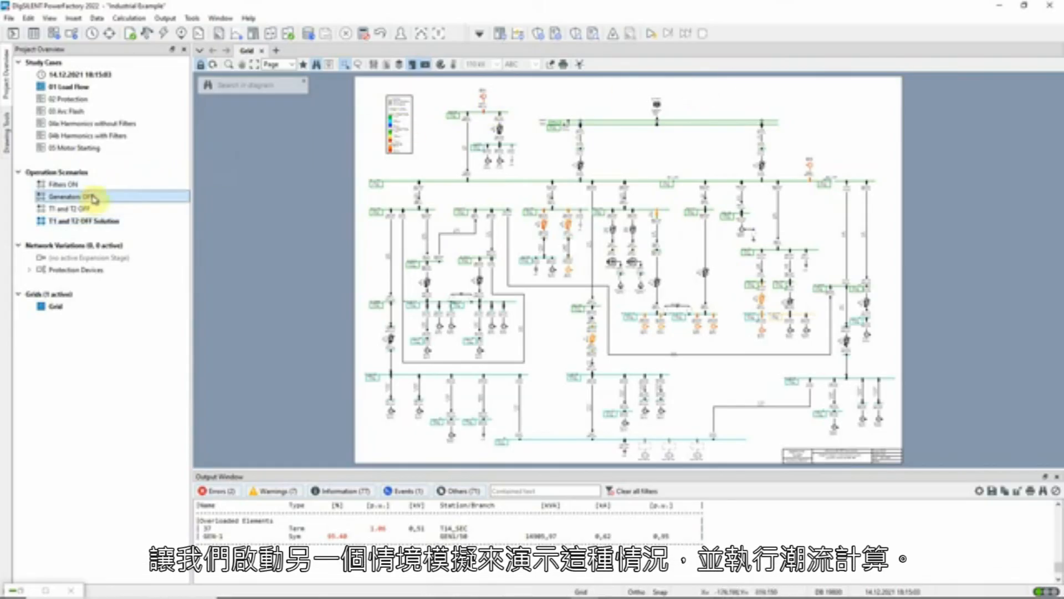
right_click(102, 200)
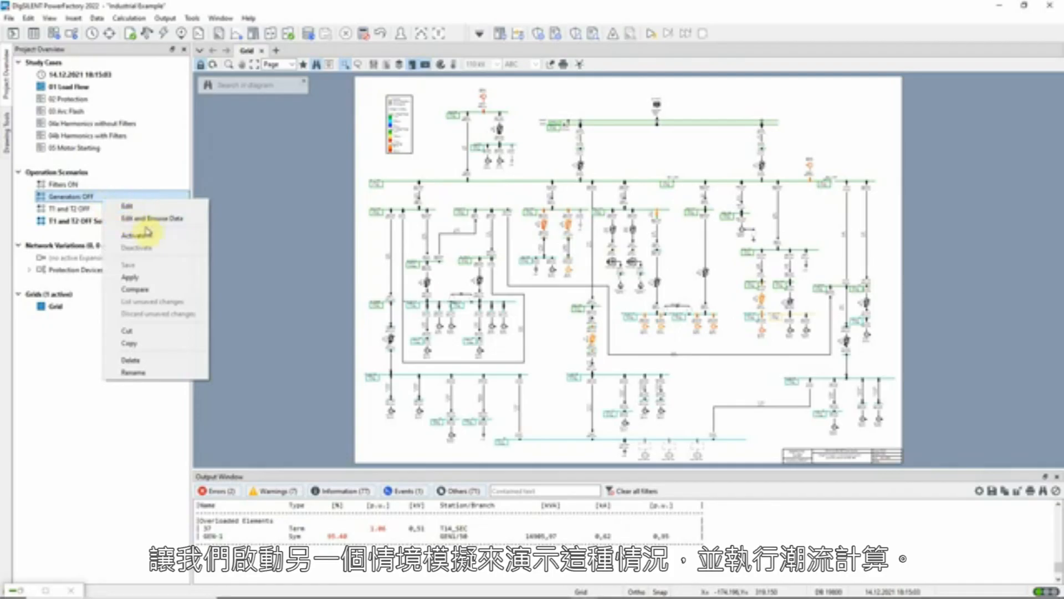
click(154, 237)
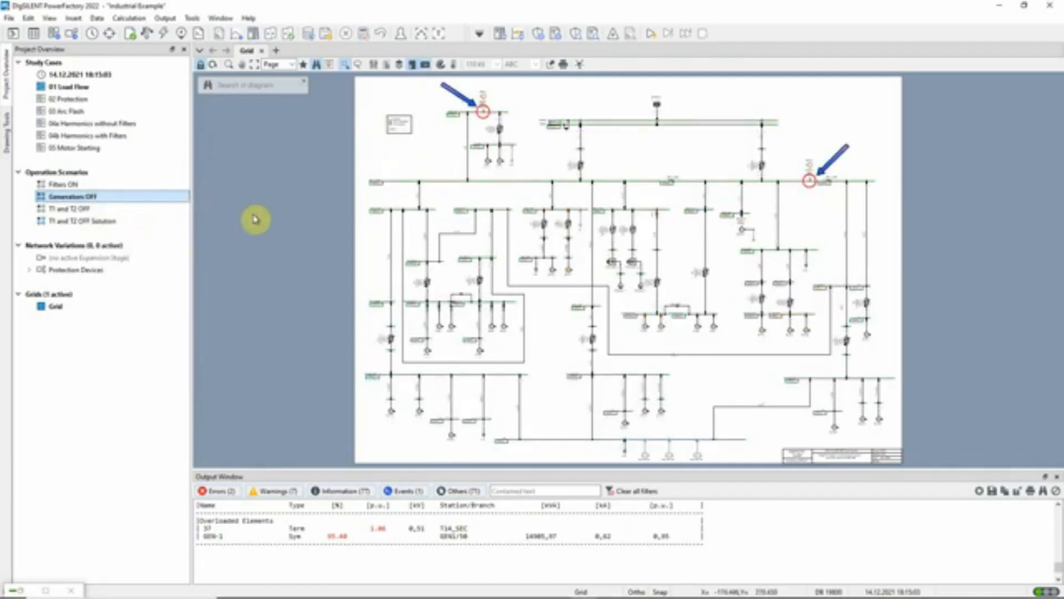
click(148, 33)
click(717, 138)
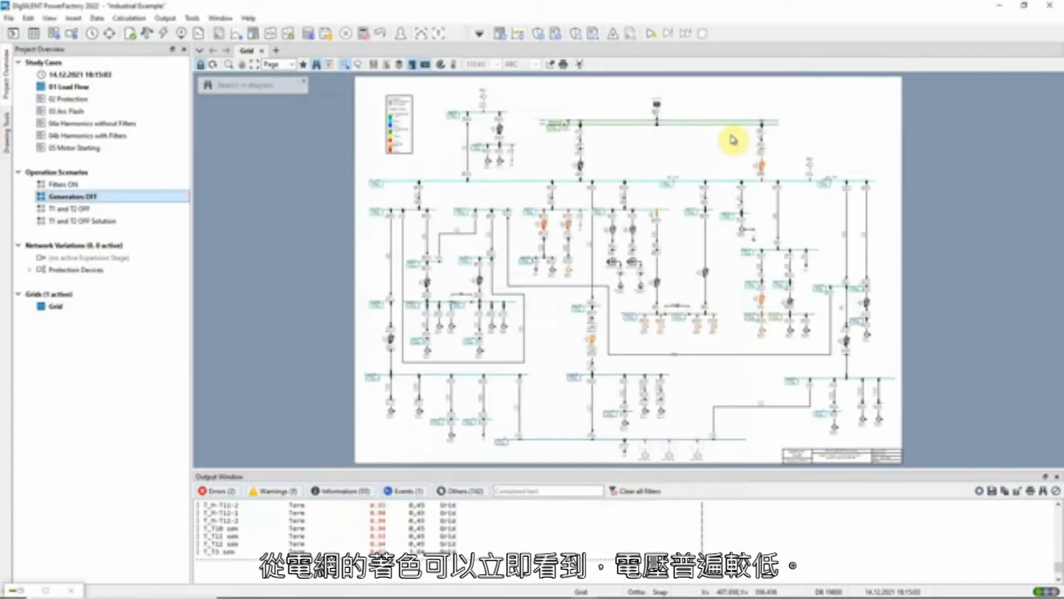
Display the load flow results as a heatmap on the Grid diagram.
click(453, 64)
click(693, 219)
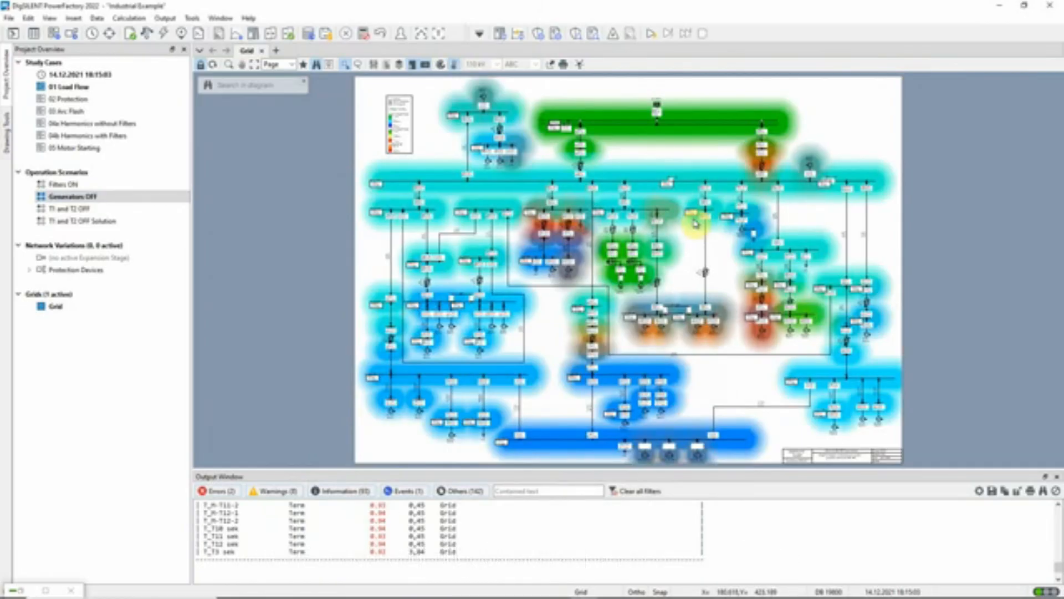
List the busbars in the Network Model Manager, sort them by per-unit voltage magnitude and examine the lowest voltages.
click(35, 35)
click(126, 204)
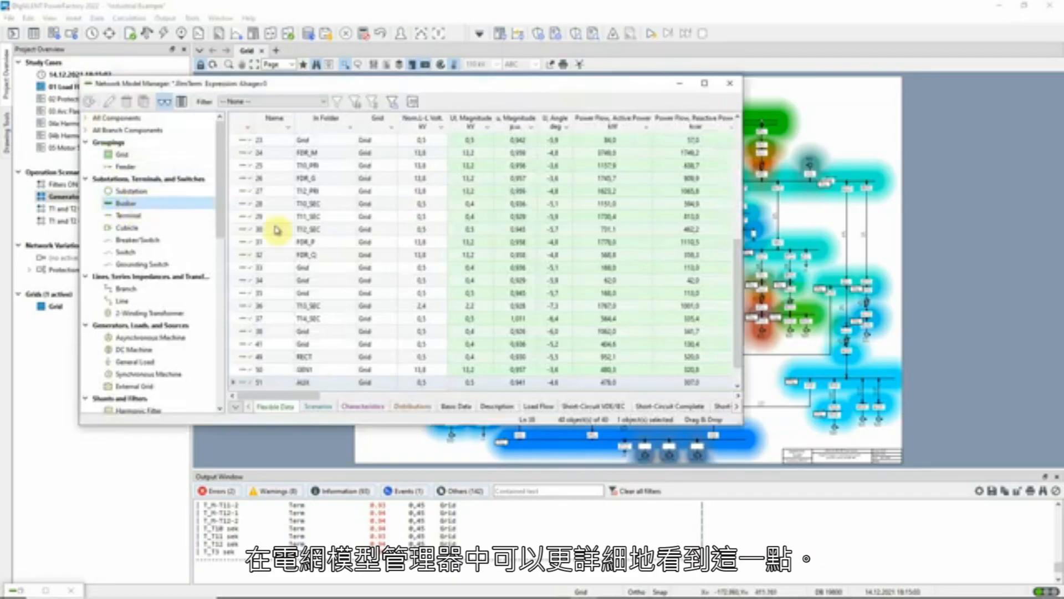
click(517, 123)
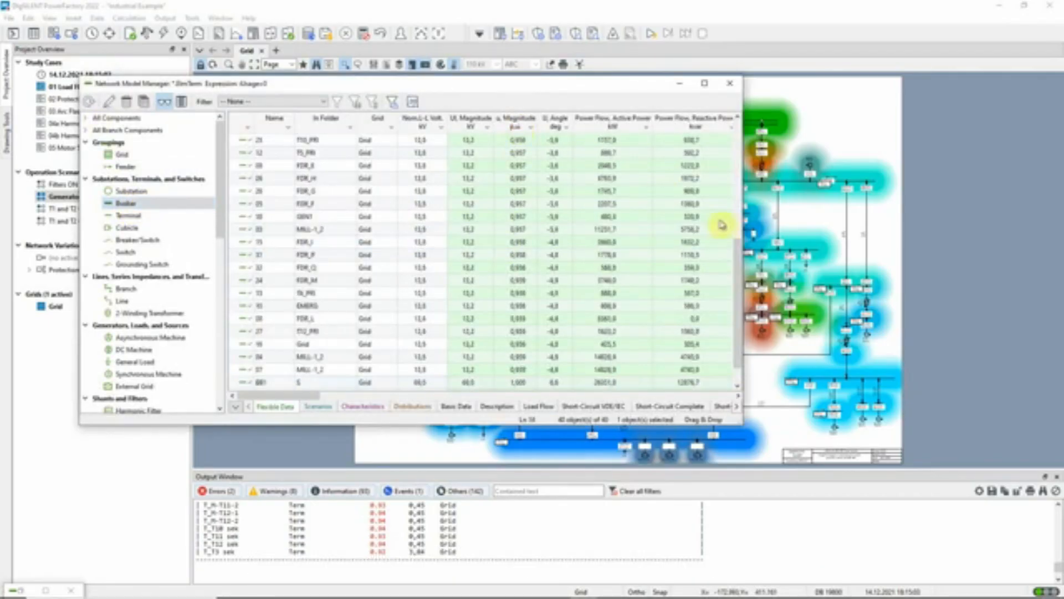
scroll(721, 224, up, 6)
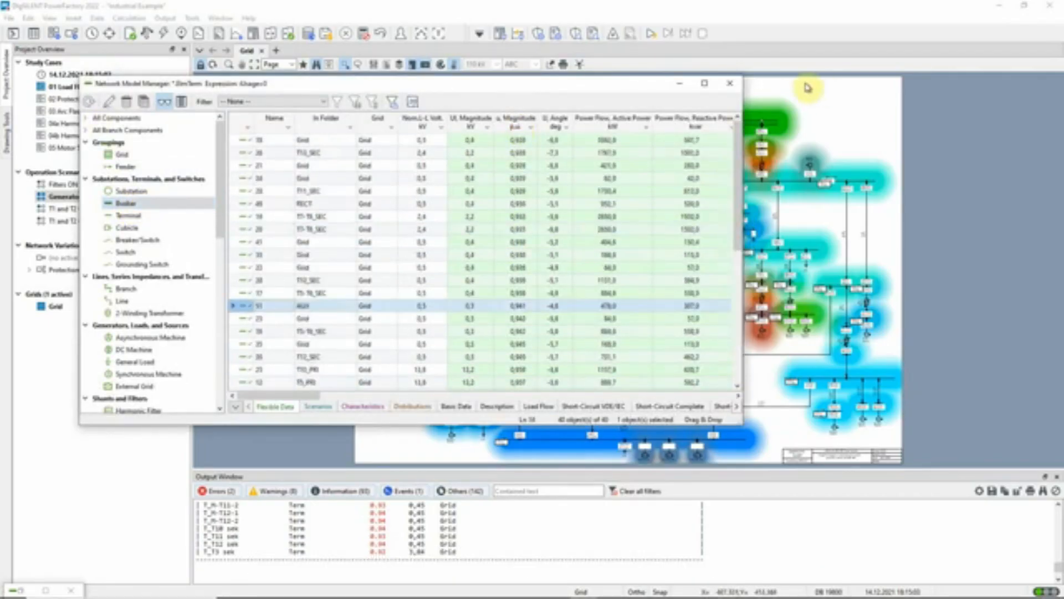